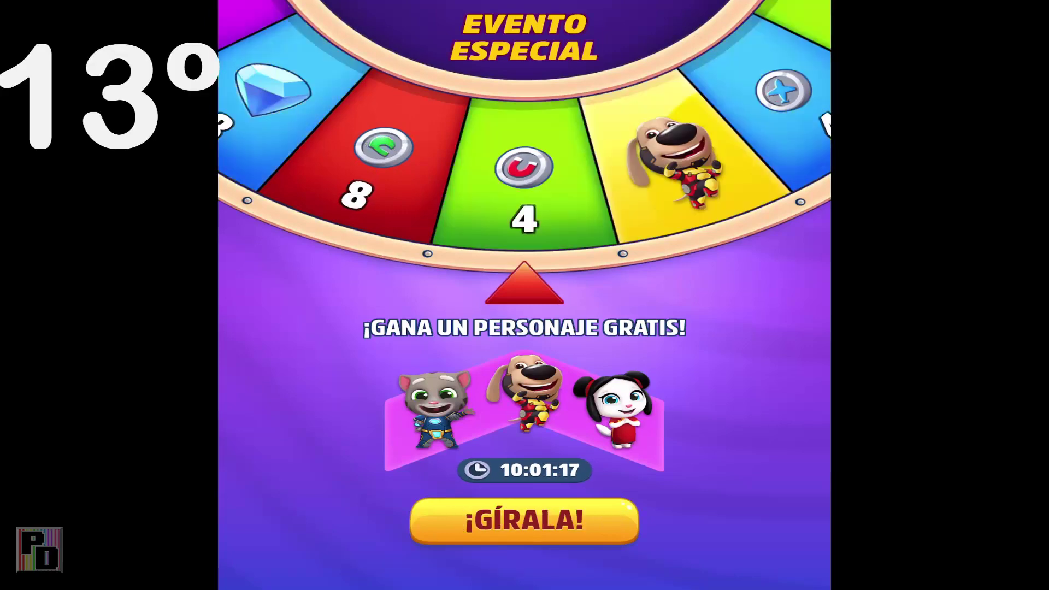
click(524, 520)
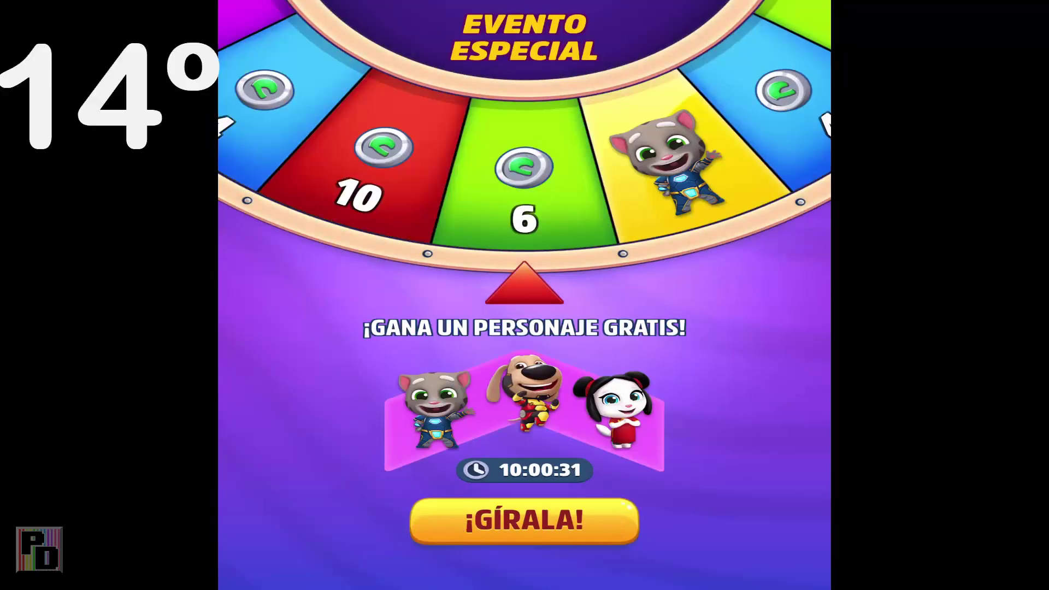
click(524, 518)
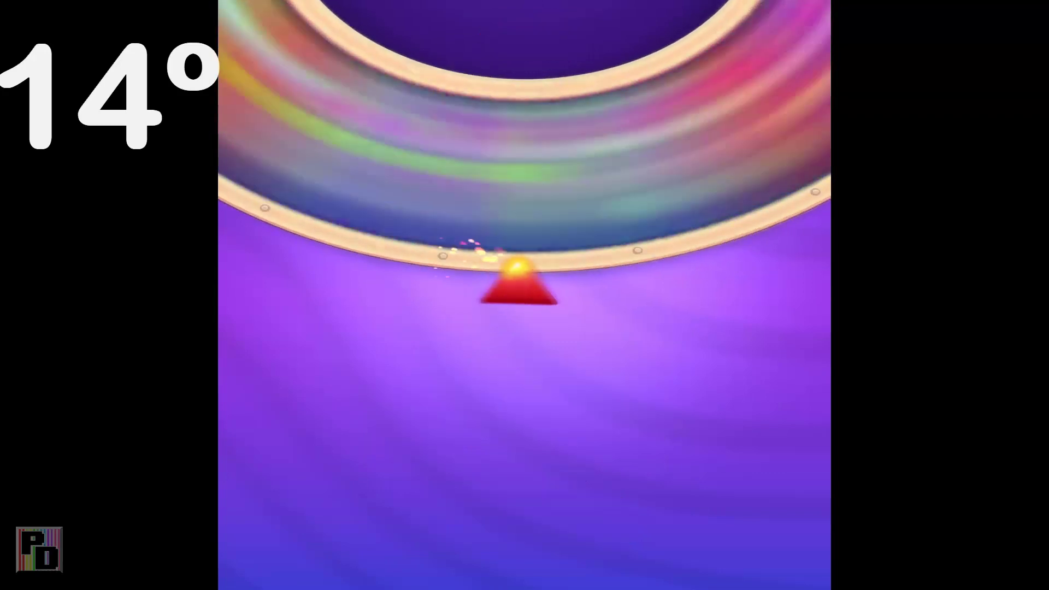